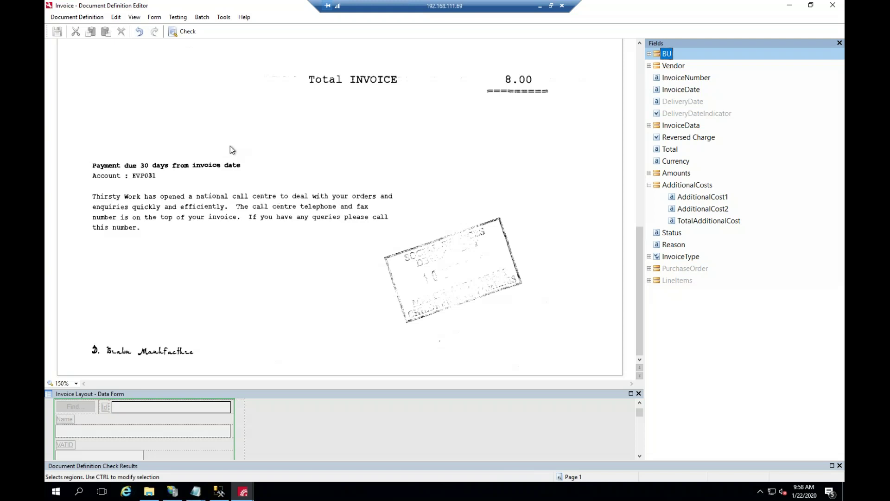
Run a test on the loaded invoice from the Testing menu.
{"action": "left_click", "coordinate": [176, 20]}
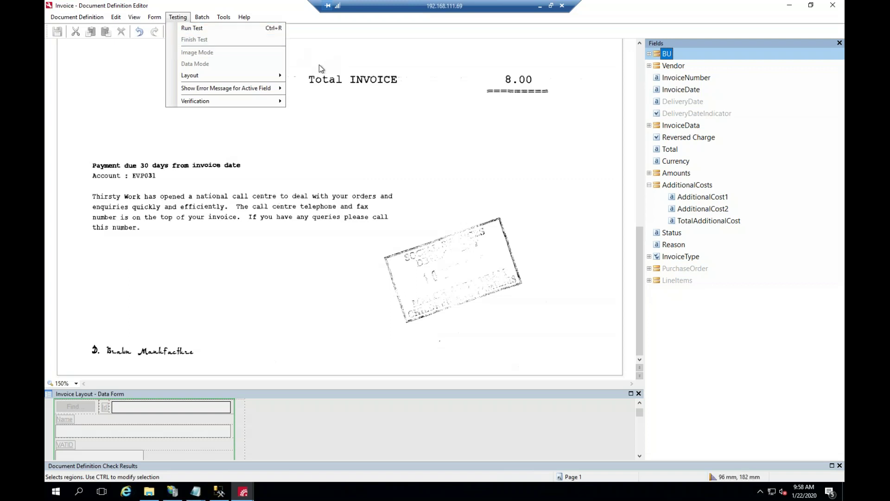
{"action": "left_click", "coordinate": [191, 30]}
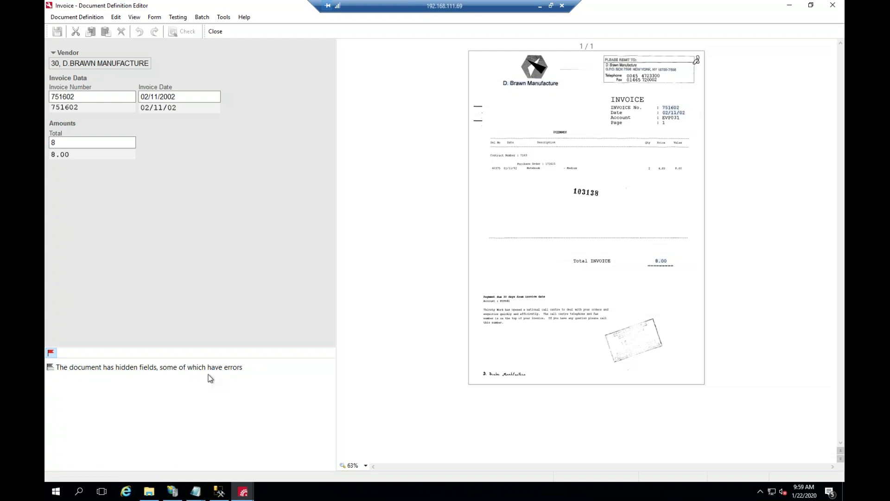
Close the test run, then expand the BU, Vendor, InvoiceData and Amounts groups in the field tree.
{"action": "left_click", "coordinate": [217, 32]}
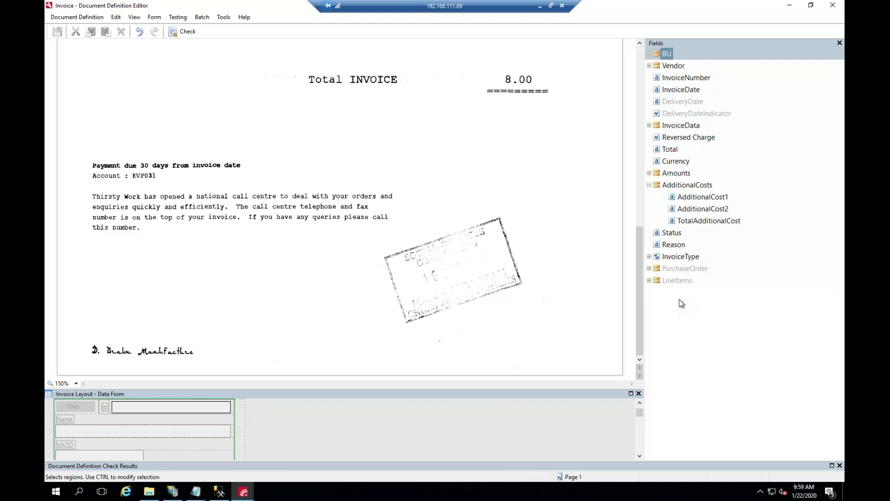
{"action": "left_click", "coordinate": [648, 53]}
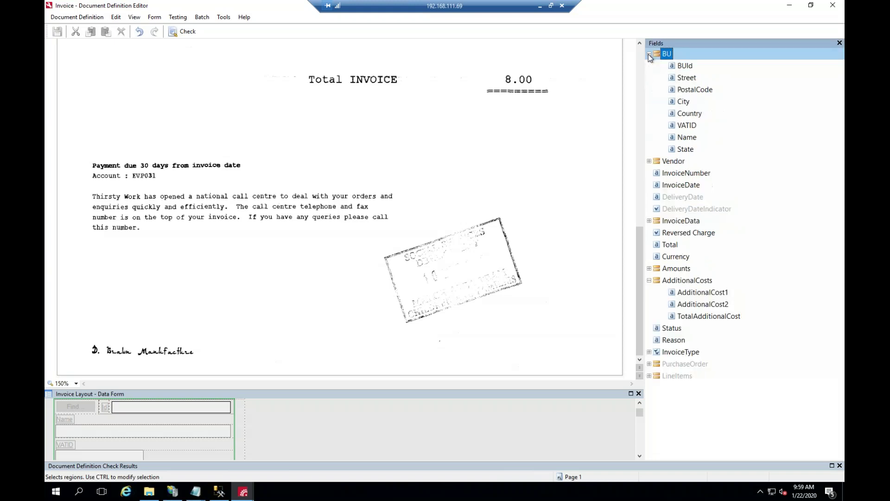
{"action": "left_click", "coordinate": [649, 161]}
{"action": "scroll", "coordinate": [666, 167], "scroll_direction": "down", "scroll_amount": 2}
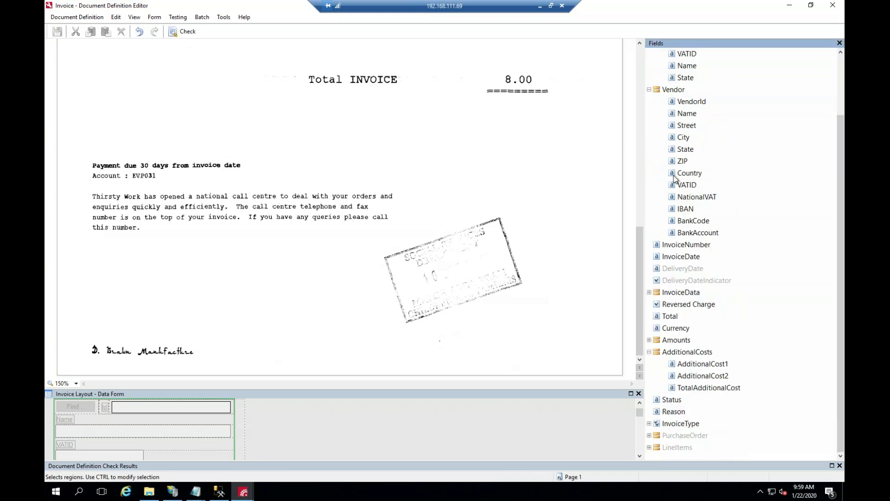
{"action": "left_click", "coordinate": [649, 293]}
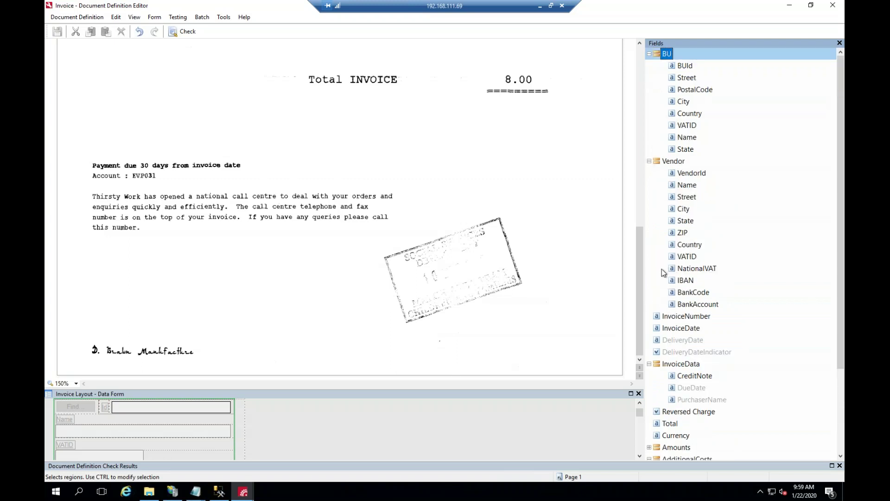
{"action": "scroll", "coordinate": [671, 306], "scroll_direction": "down", "scroll_amount": 2}
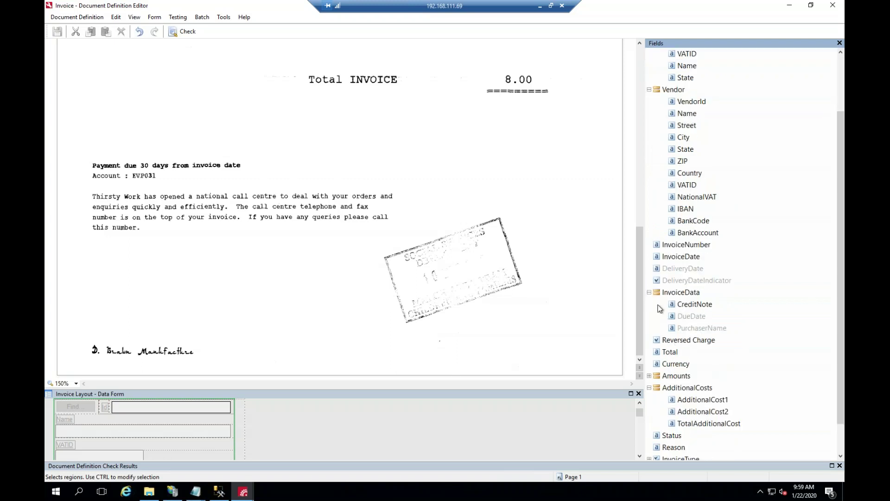
{"action": "left_click", "coordinate": [650, 377]}
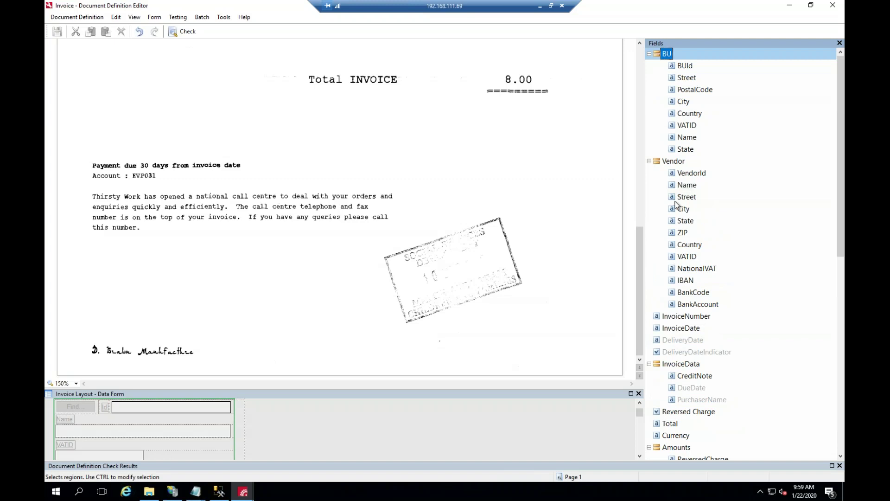
Disable the three rules on the Vendor Name field's Rules tab and confirm.
{"action": "double_click", "coordinate": [682, 188]}
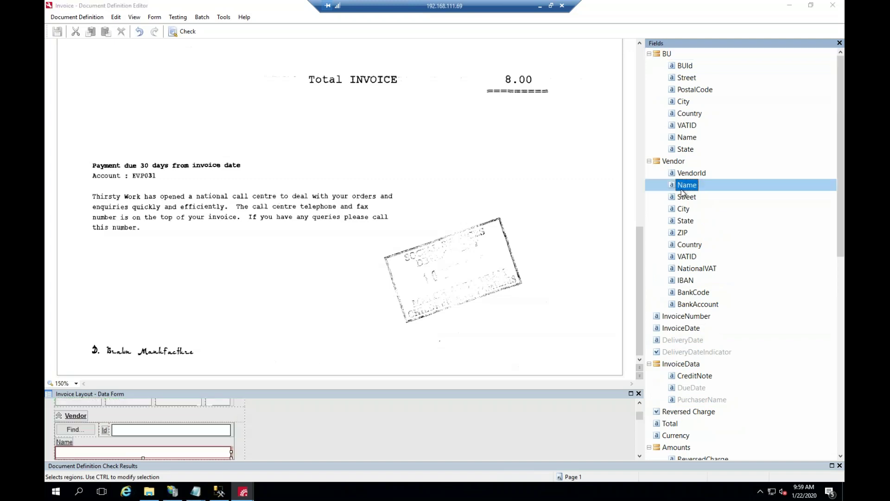
{"action": "left_click", "coordinate": [439, 141]}
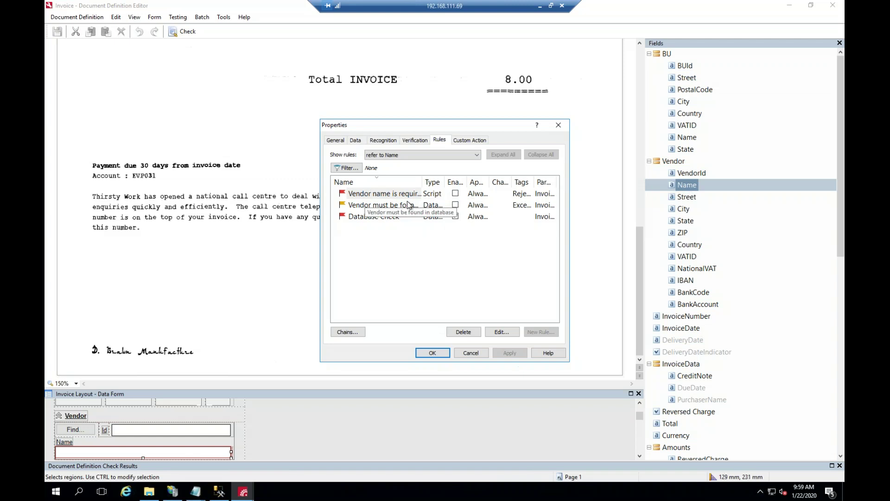
{"action": "left_click", "coordinate": [440, 353]}
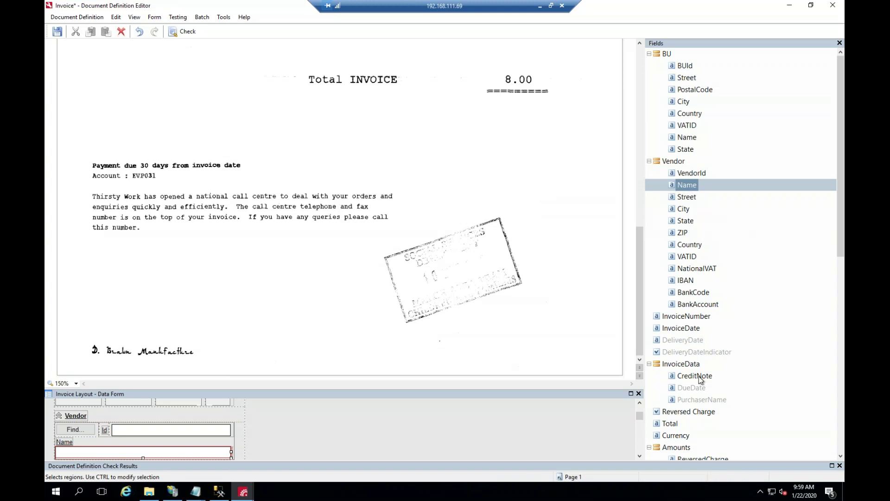
{"action": "scroll", "coordinate": [695, 392], "scroll_direction": "down", "scroll_amount": 3}
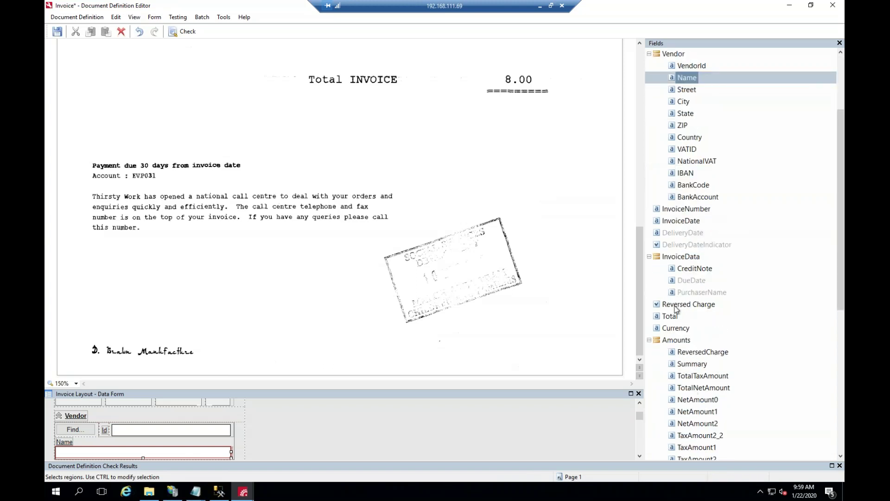
{"action": "double_click", "coordinate": [671, 212]}
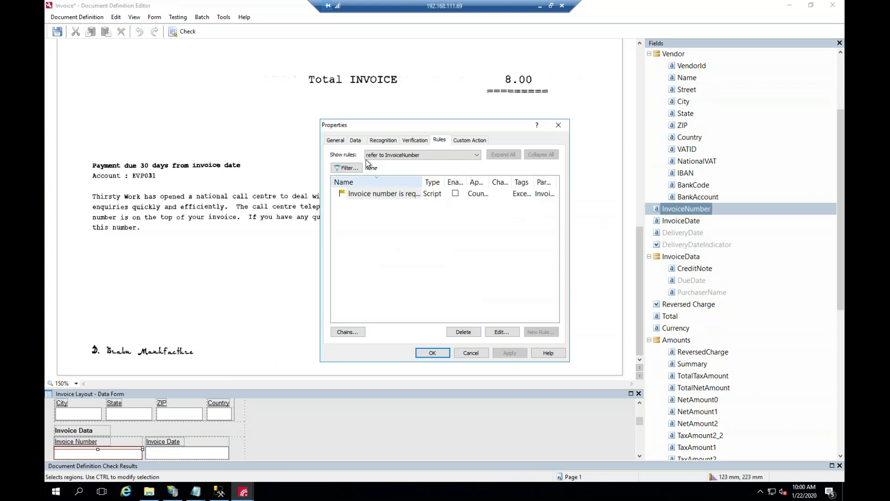
{"action": "left_click", "coordinate": [466, 356]}
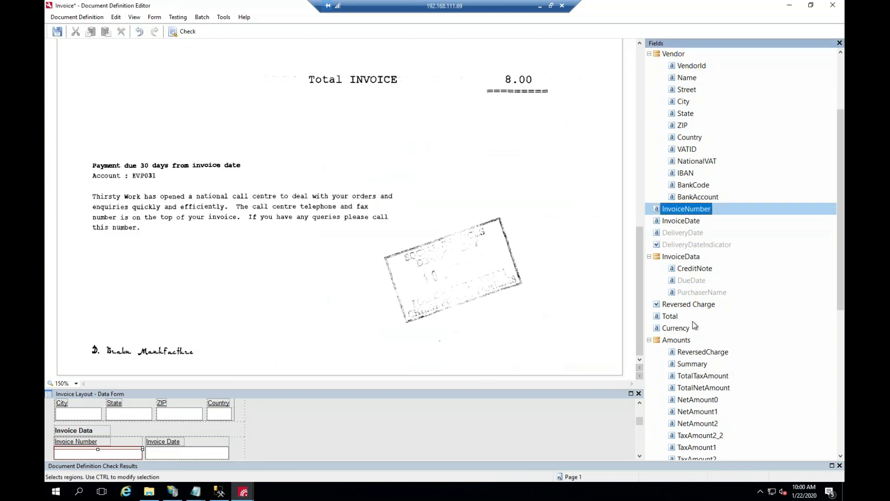
{"action": "scroll", "coordinate": [709, 323], "scroll_direction": "down", "scroll_amount": 3}
{"action": "double_click", "coordinate": [688, 293]}
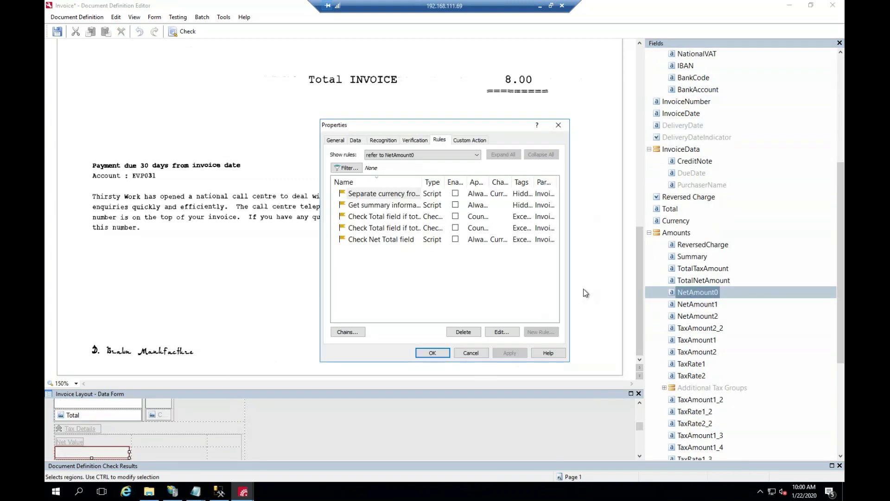
{"action": "left_click", "coordinate": [345, 141]}
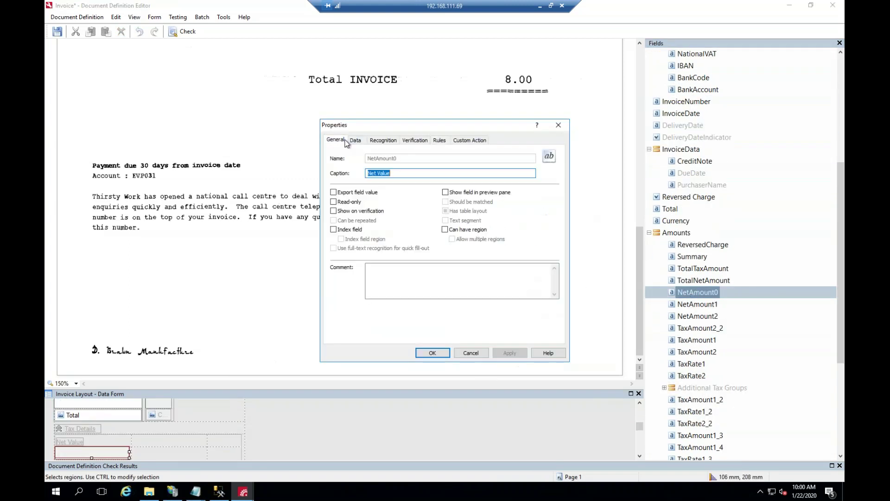
{"action": "left_click", "coordinate": [448, 229]}
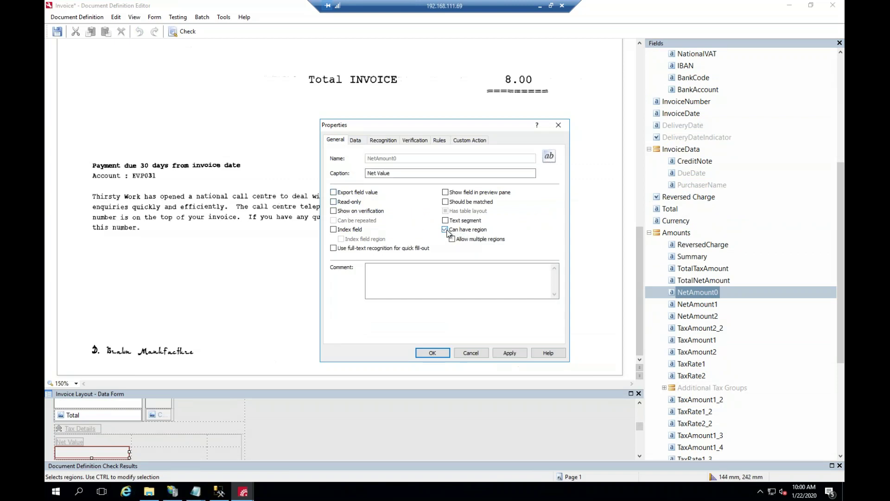
{"action": "left_click", "coordinate": [448, 231]}
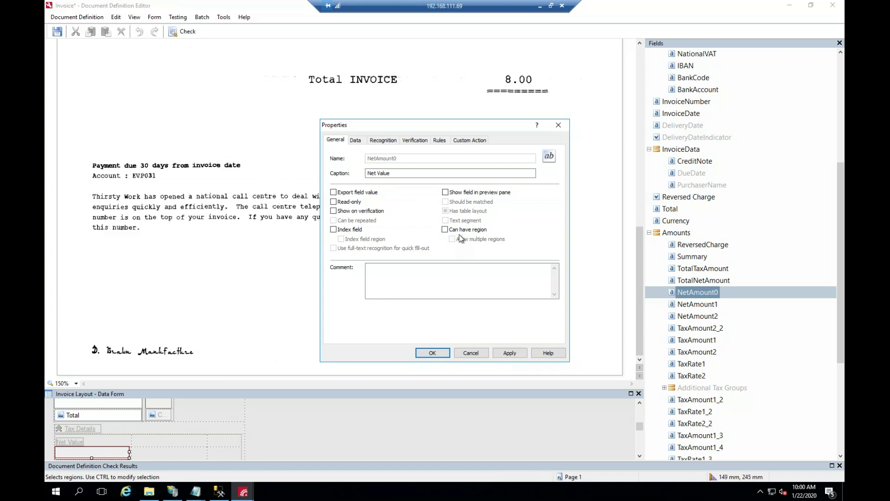
{"action": "left_click", "coordinate": [510, 354]}
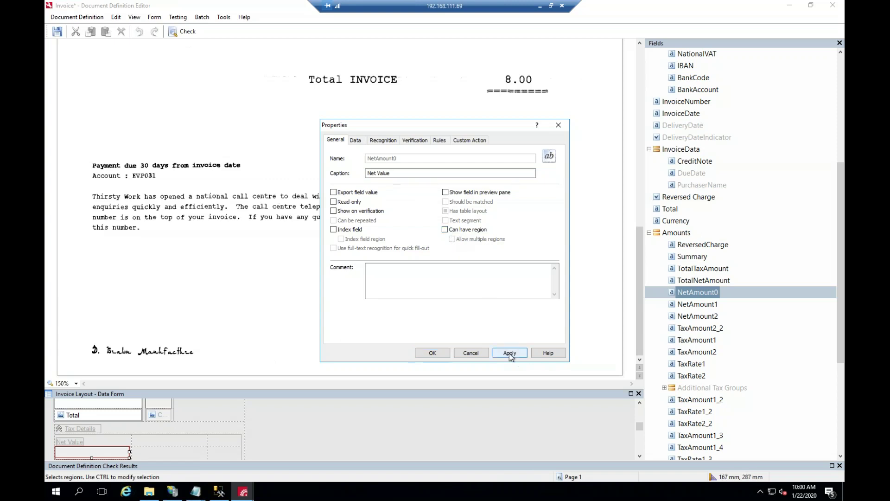
{"action": "left_click", "coordinate": [437, 354]}
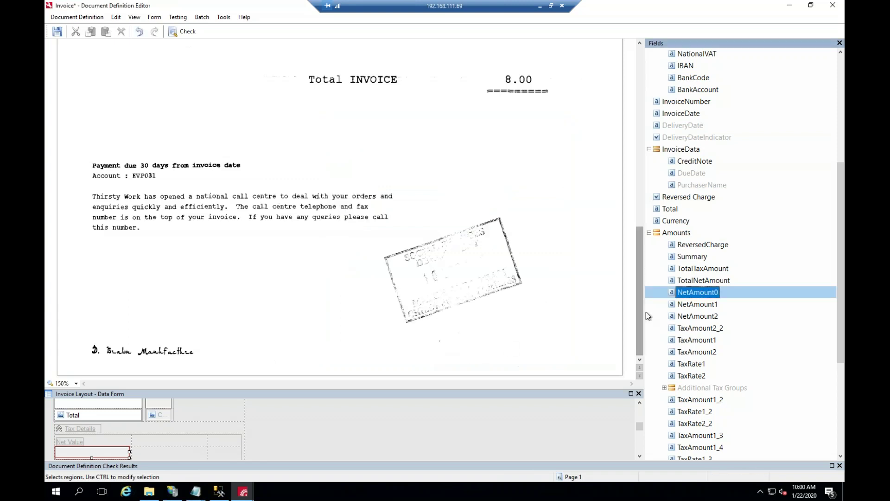
Open NetAmount1's properties and step through the amount fields to TaxAmount1.
{"action": "double_click", "coordinate": [685, 305]}
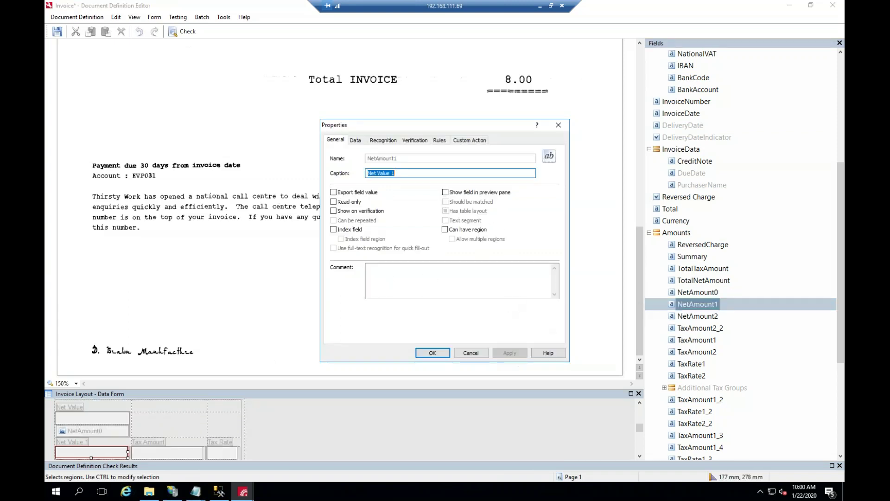
{"action": "left_click", "coordinate": [686, 316]}
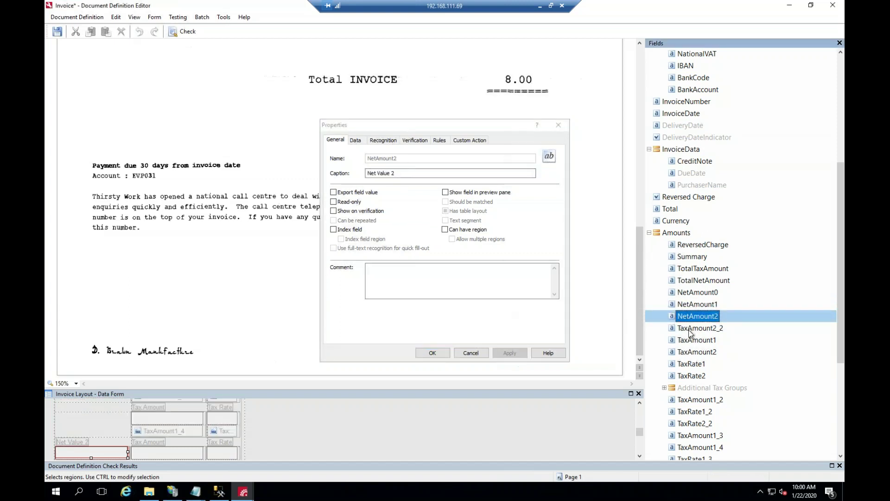
{"action": "left_click", "coordinate": [688, 328]}
{"action": "left_click", "coordinate": [689, 340]}
{"action": "left_click", "coordinate": [690, 350]}
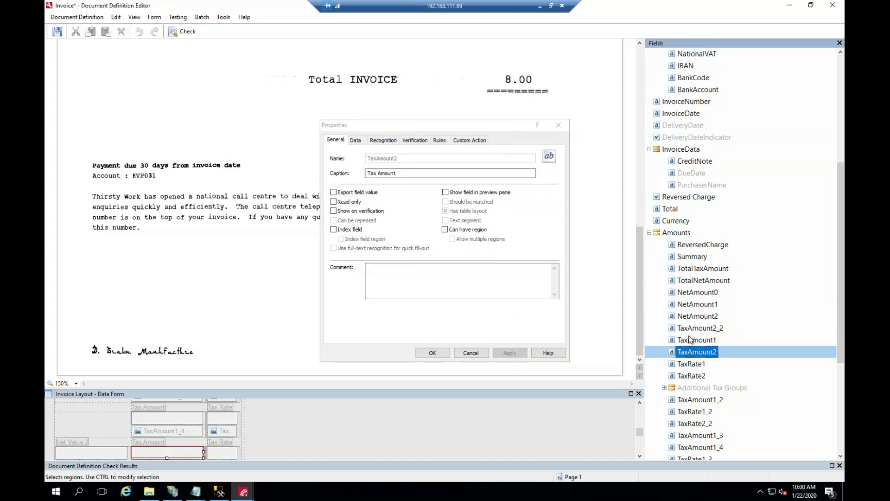
{"action": "left_click", "coordinate": [689, 339]}
{"action": "left_click", "coordinate": [689, 330]}
{"action": "left_click", "coordinate": [689, 338]}
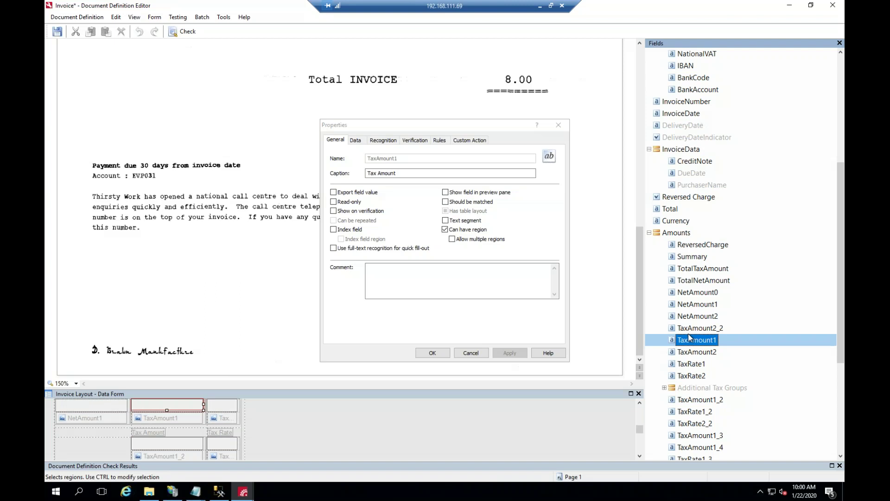
Untick 'Can have region' for TaxAmount1, confirm, and collapse the Amounts group.
{"action": "left_click", "coordinate": [445, 230]}
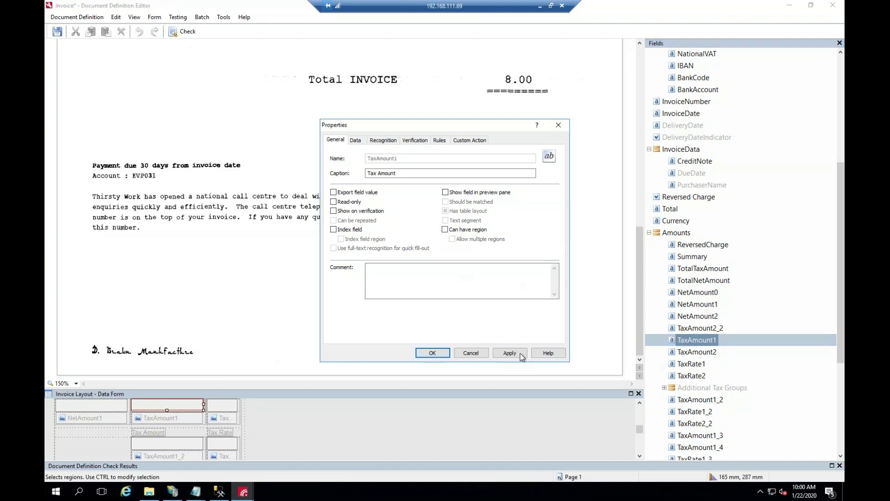
{"action": "left_click", "coordinate": [430, 354]}
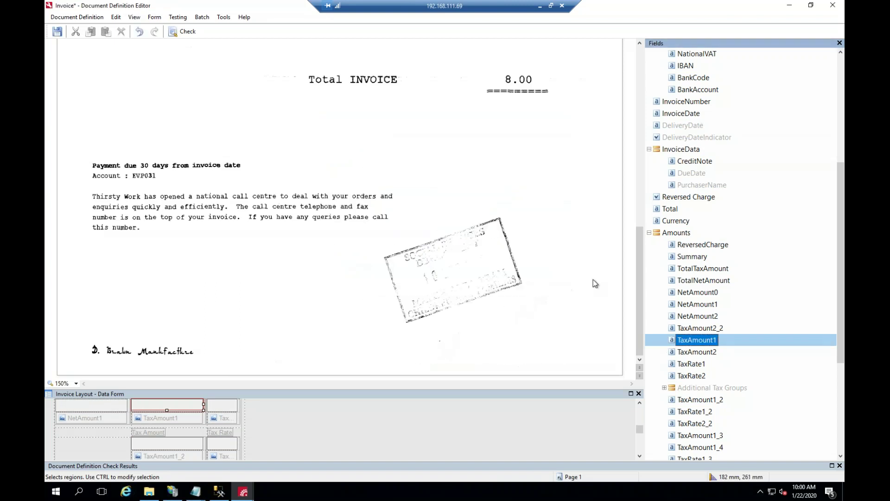
{"action": "left_click", "coordinate": [649, 233]}
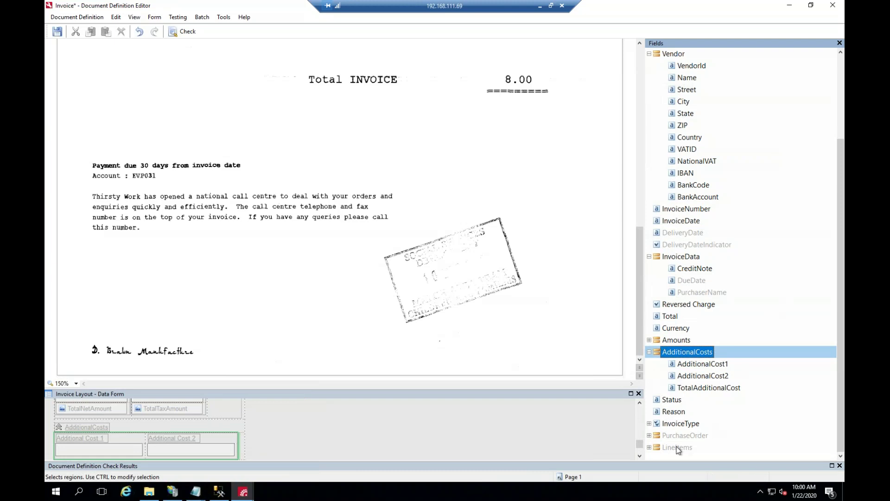
On InvoiceType's Data tab, allow empty and multiple selections, treat validation errors as warnings, and apply.
{"action": "left_click", "coordinate": [650, 424]}
{"action": "scroll", "coordinate": [687, 389], "scroll_direction": "down", "scroll_amount": 1}
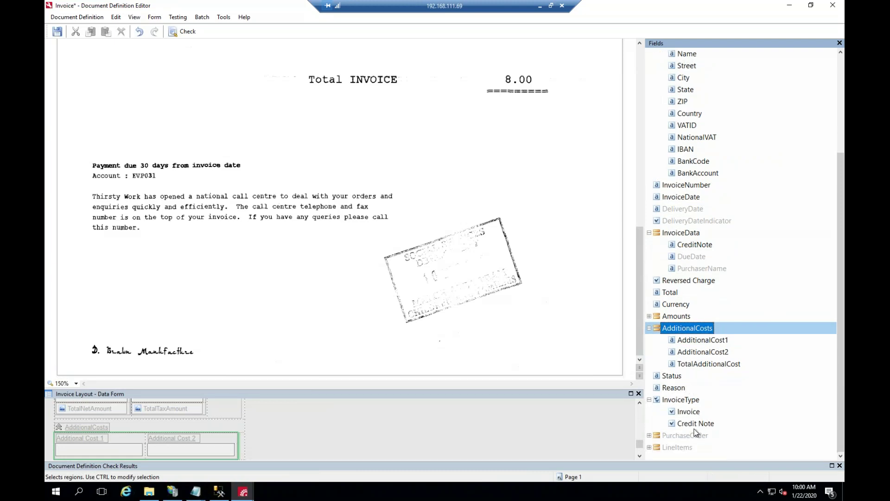
{"action": "left_click", "coordinate": [686, 401]}
{"action": "double_click", "coordinate": [685, 411]}
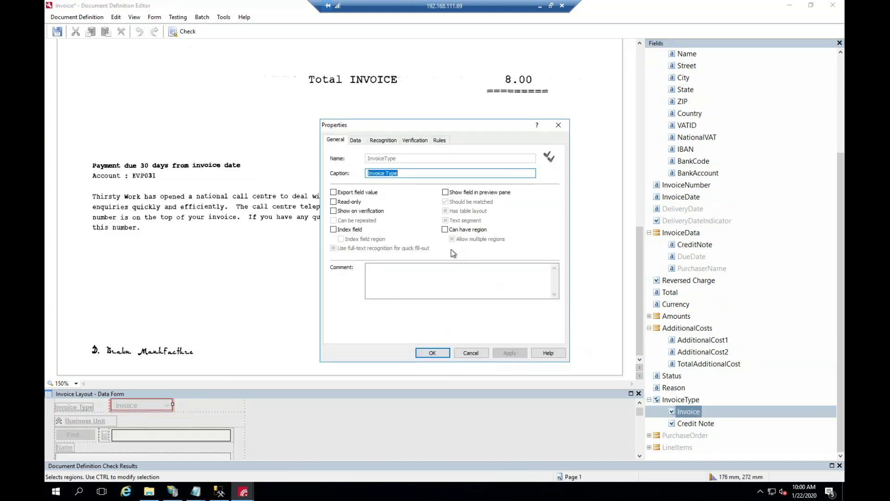
{"action": "left_click", "coordinate": [356, 141]}
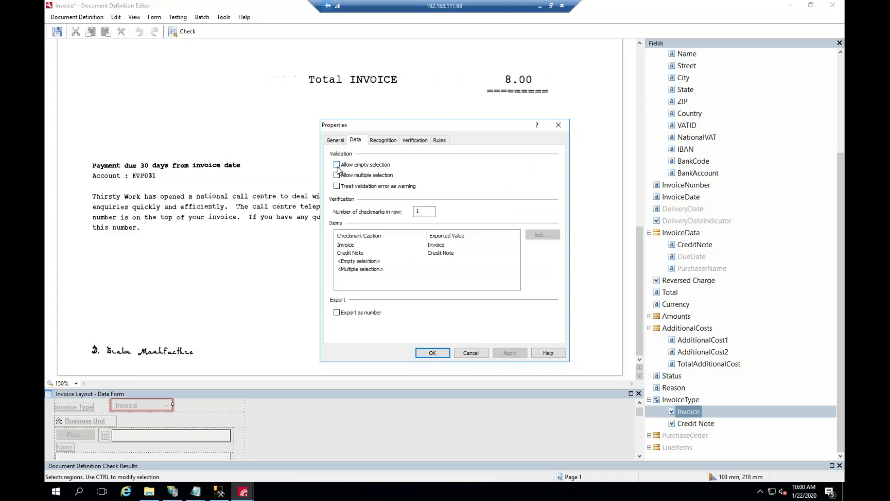
{"action": "left_click", "coordinate": [336, 176]}
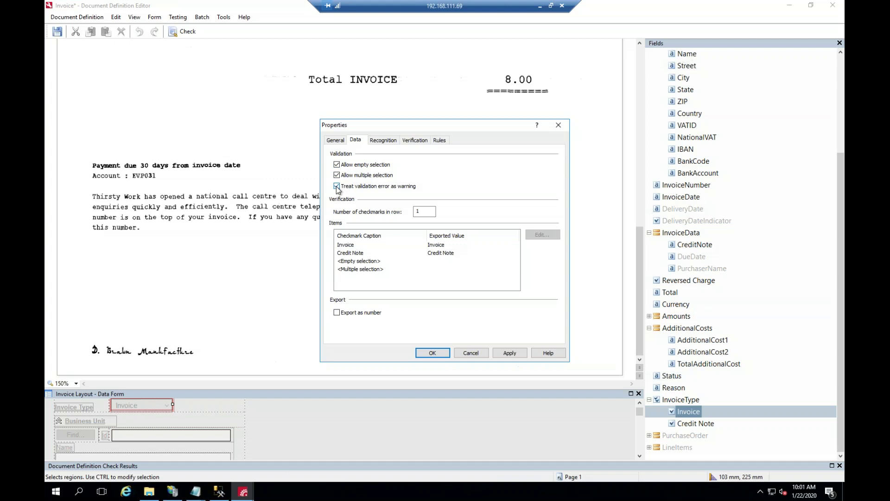
{"action": "left_click", "coordinate": [510, 353]}
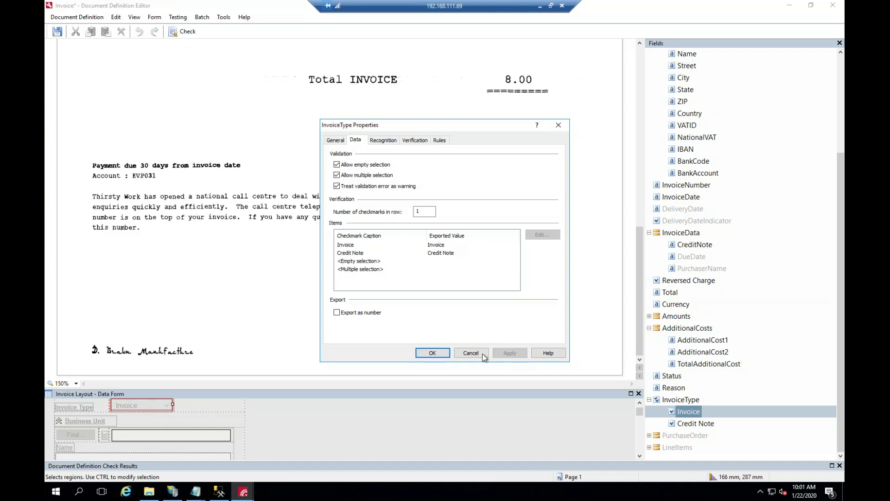
{"action": "left_click", "coordinate": [432, 355]}
Check the Credit Note item's properties, then reopen InvoiceType to verify its settings.
{"action": "double_click", "coordinate": [683, 423]}
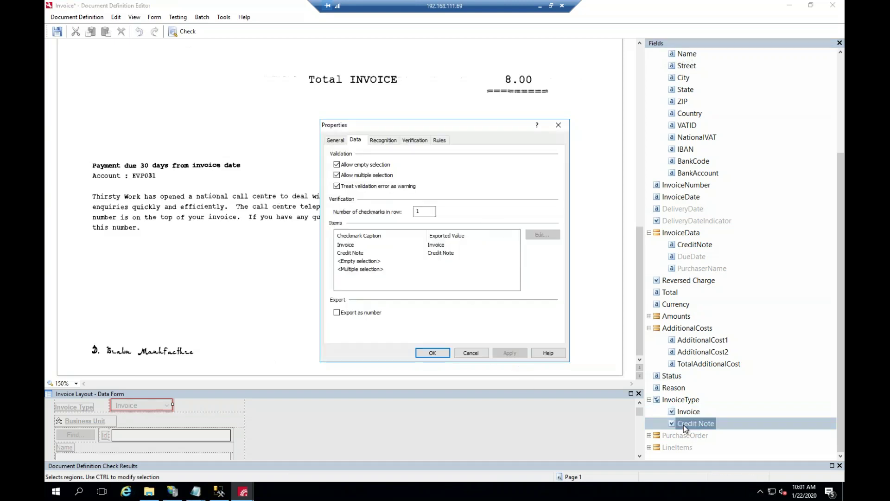
{"action": "left_click", "coordinate": [432, 353]}
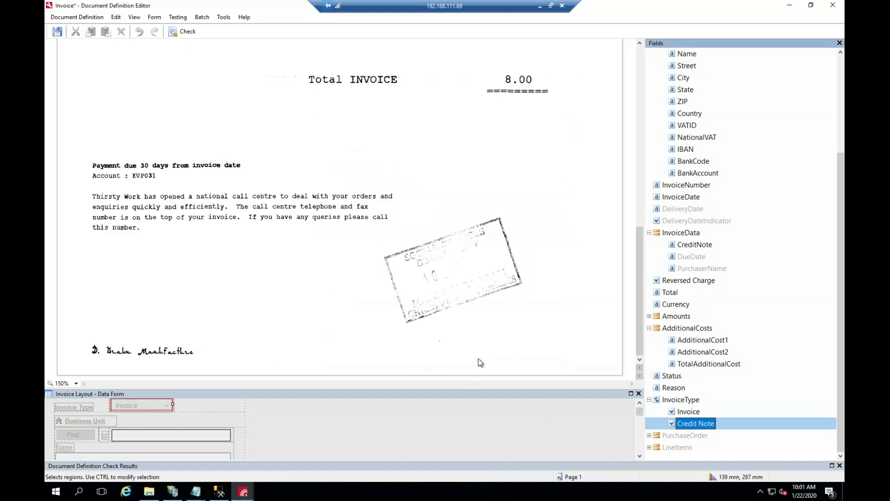
{"action": "double_click", "coordinate": [685, 400]}
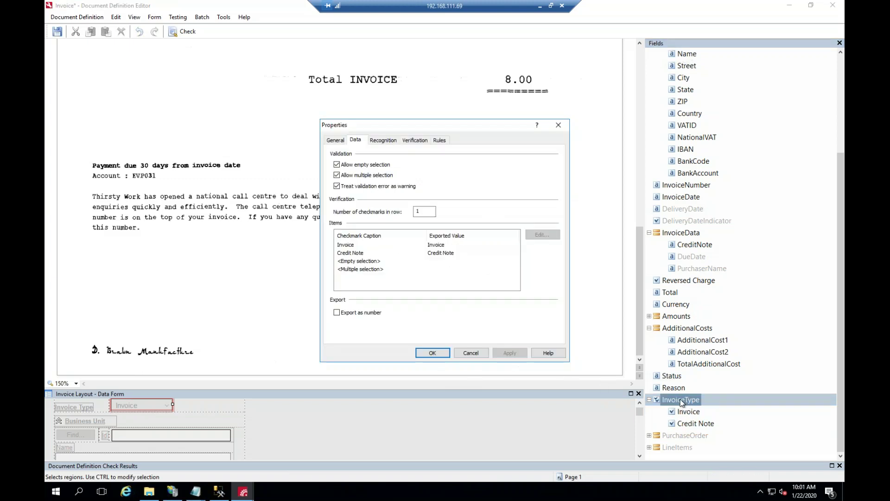
{"action": "left_click", "coordinate": [431, 353]}
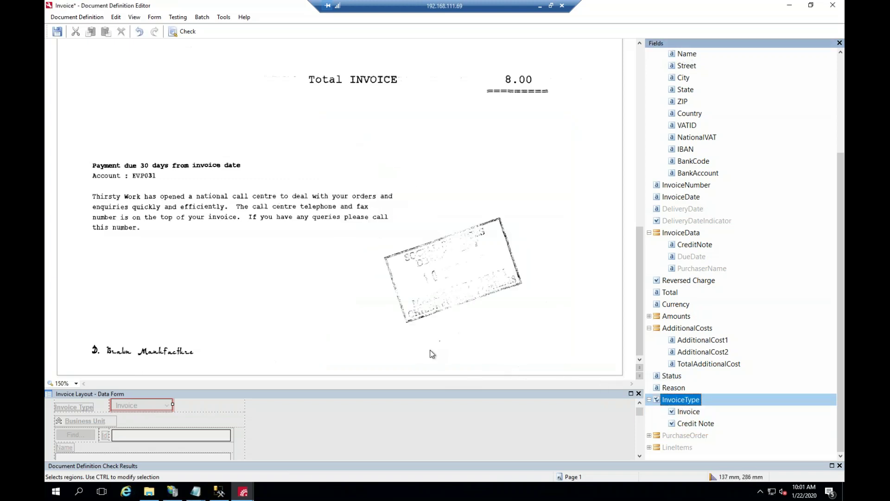
Save the definition, rerun the invoice test, then close the test.
{"action": "left_click", "coordinate": [57, 31]}
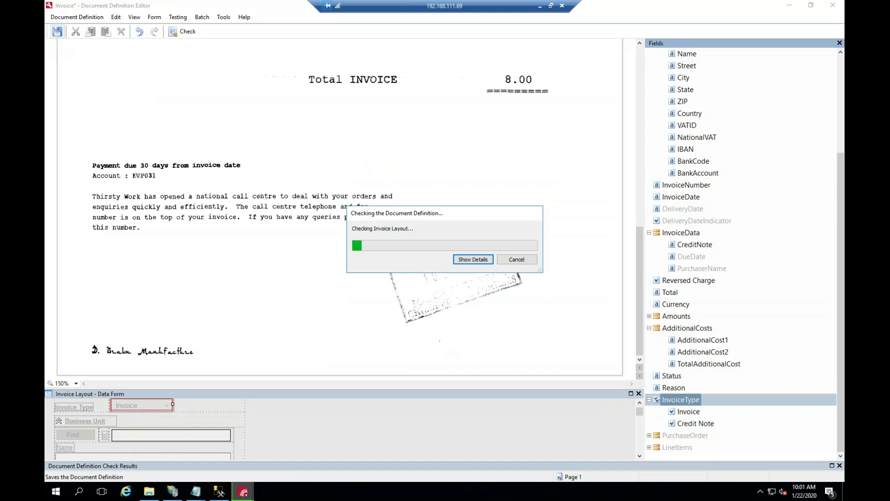
{"action": "left_click", "coordinate": [178, 17]}
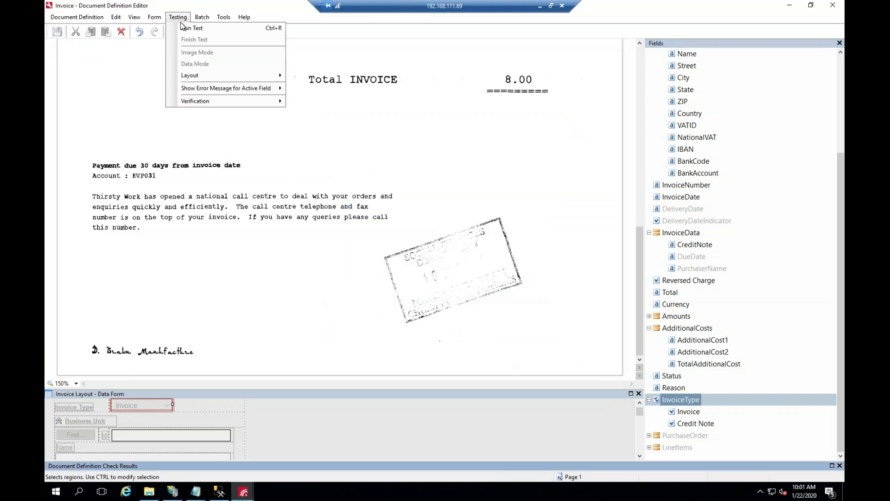
{"action": "left_click", "coordinate": [181, 28]}
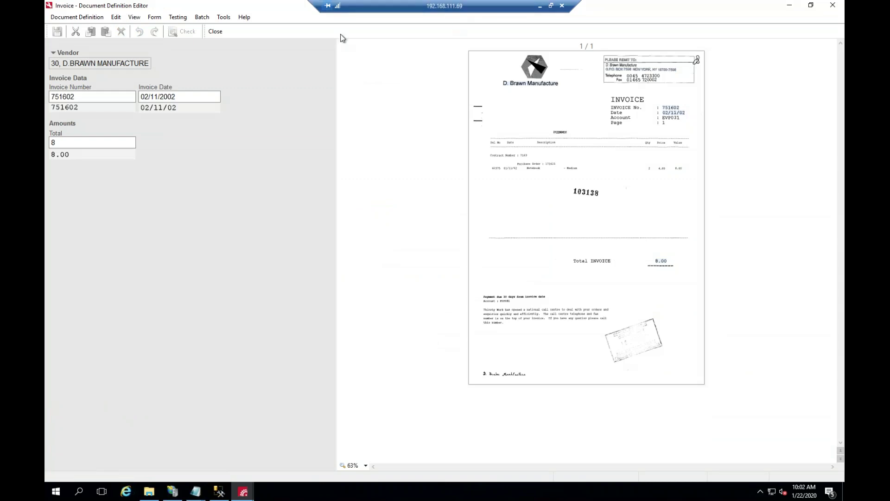
{"action": "left_click", "coordinate": [215, 32]}
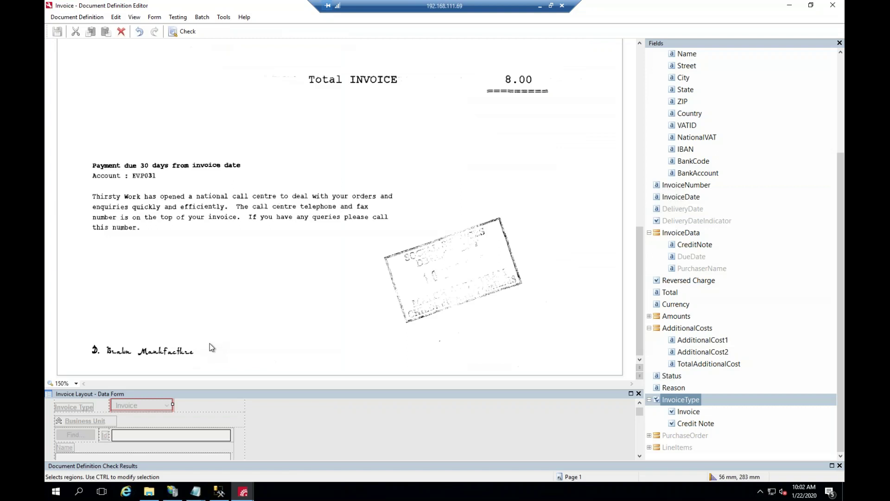
Open AdditionalCost1's properties, reviewing its Recognition tab and then its Verification tab.
{"action": "double_click", "coordinate": [688, 411]}
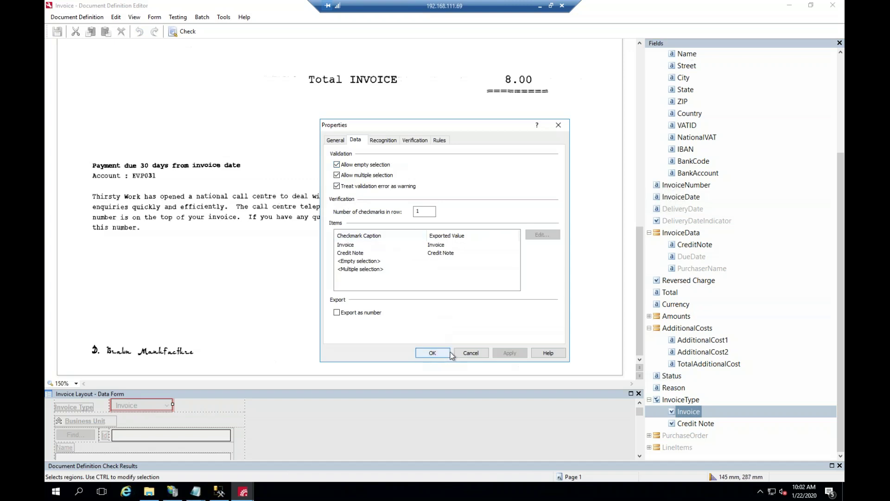
{"action": "left_click", "coordinate": [431, 353]}
{"action": "double_click", "coordinate": [694, 343]}
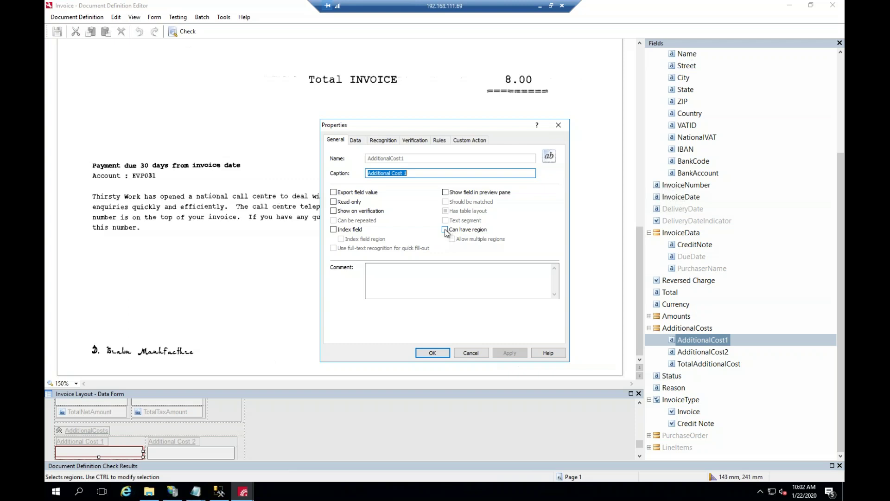
{"action": "left_click", "coordinate": [384, 140]}
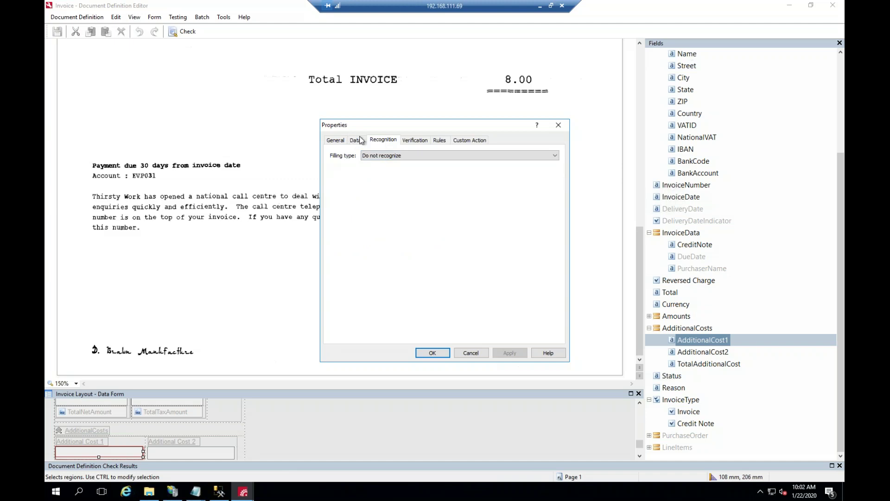
{"action": "left_click", "coordinate": [408, 143]}
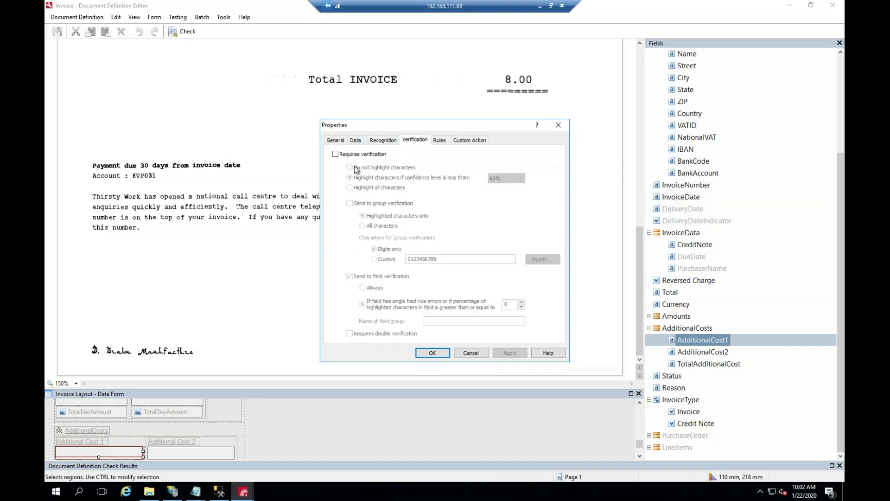